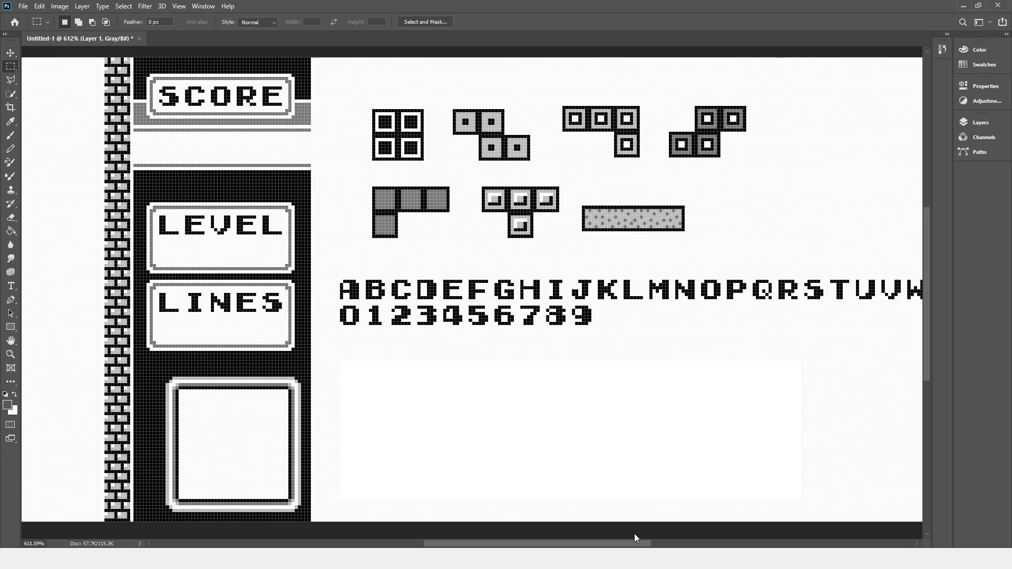
# Step: Measure the whole game screen in the artwork with a marquee selection spanning the playfield and the score sidebar
pyautogui.moveTo(635, 538); pyautogui.dragTo(544, 525)
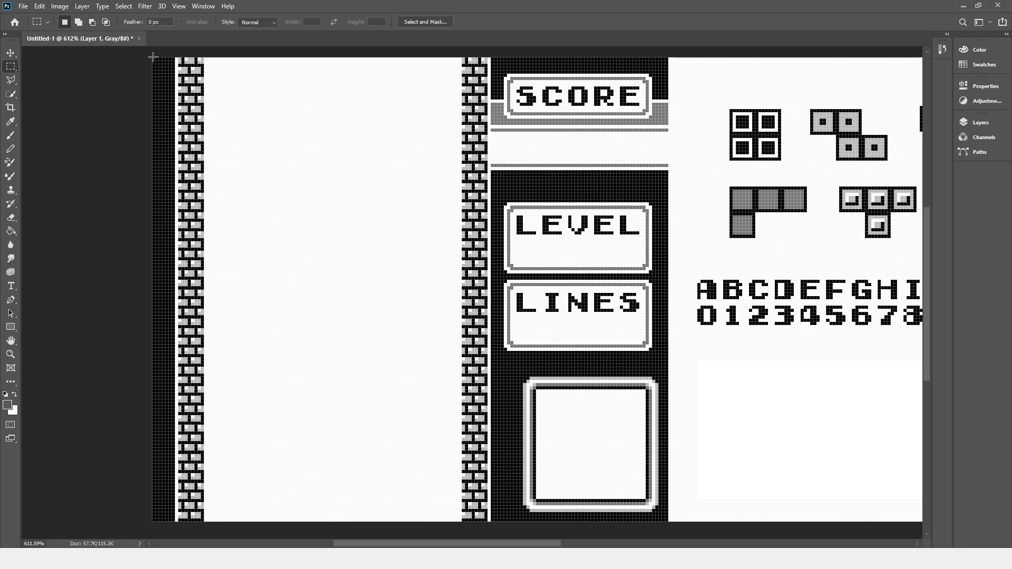
pyautogui.moveTo(153, 57); pyautogui.dragTo(666, 523)
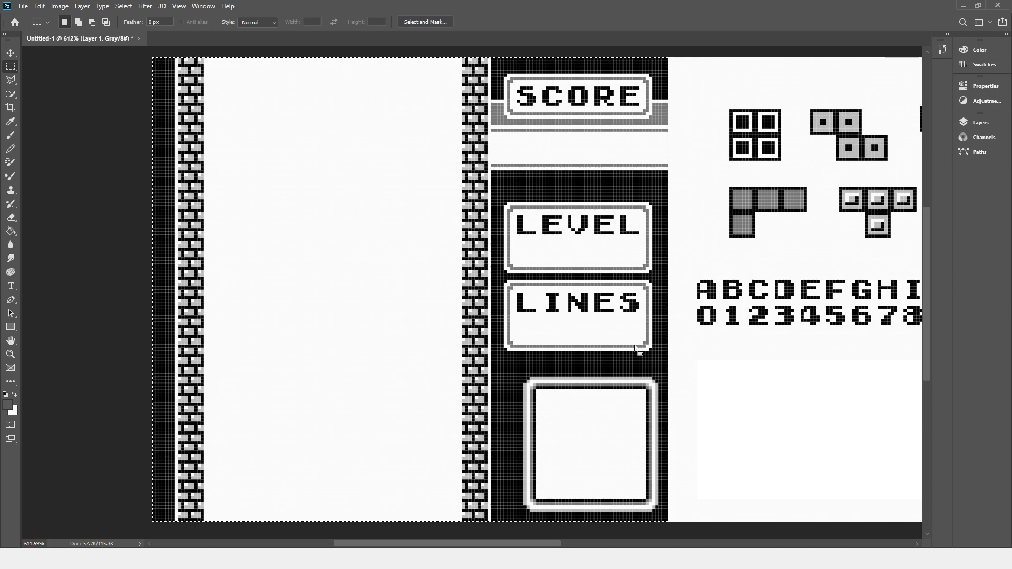
pyautogui.click(200, 70)
pyautogui.moveTo(152, 58); pyautogui.dragTo(667, 524)
# Step: Measure a single tetromino square and the empty playfield between the two brick walls with marquee selections
pyautogui.moveTo(728, 185); pyautogui.dragTo(756, 212)
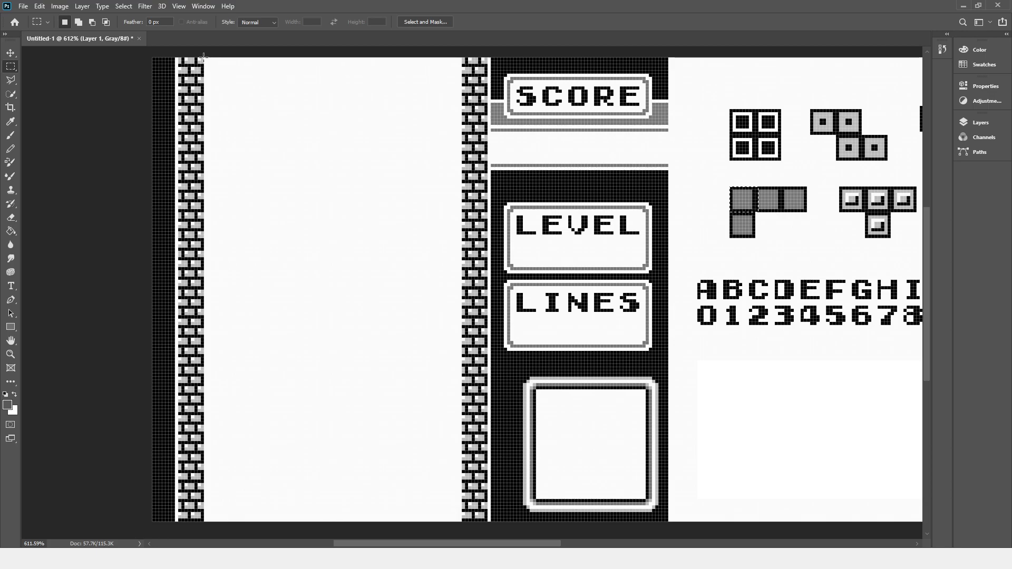
pyautogui.moveTo(205, 56); pyautogui.dragTo(461, 523)
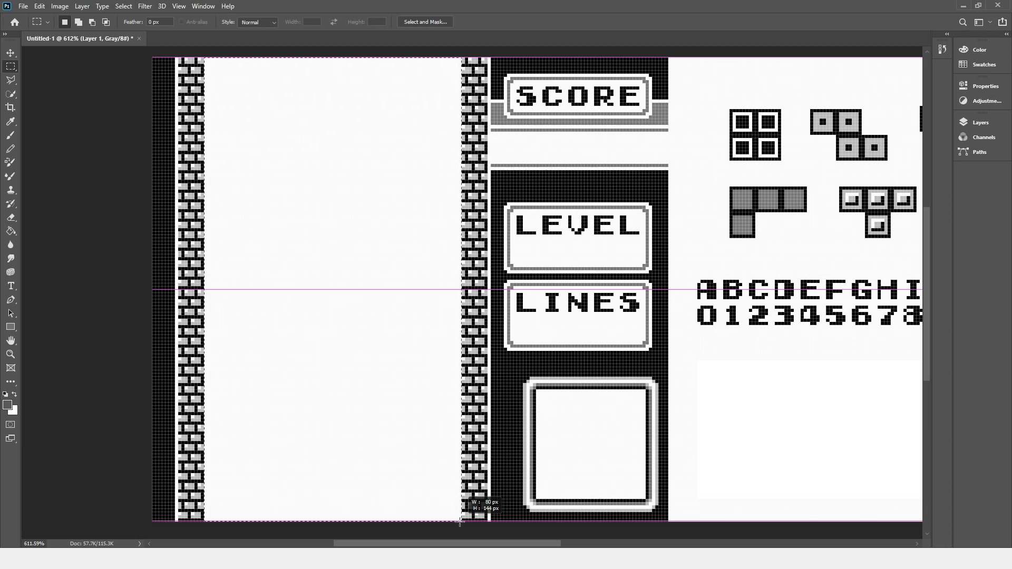
pyautogui.moveTo(460, 523); pyautogui.dragTo(460, 522)
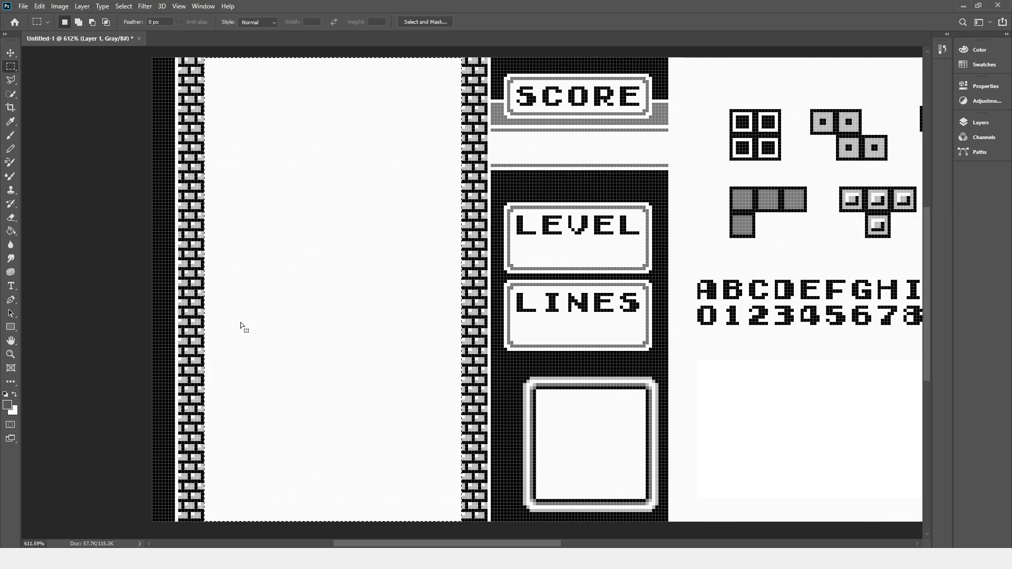
# Step: Switch to the Game Boy Tetris longplay video and skip ahead to examine how the stacked blocks fill the playfield
pyautogui.hotkey('alt', 'Tab')
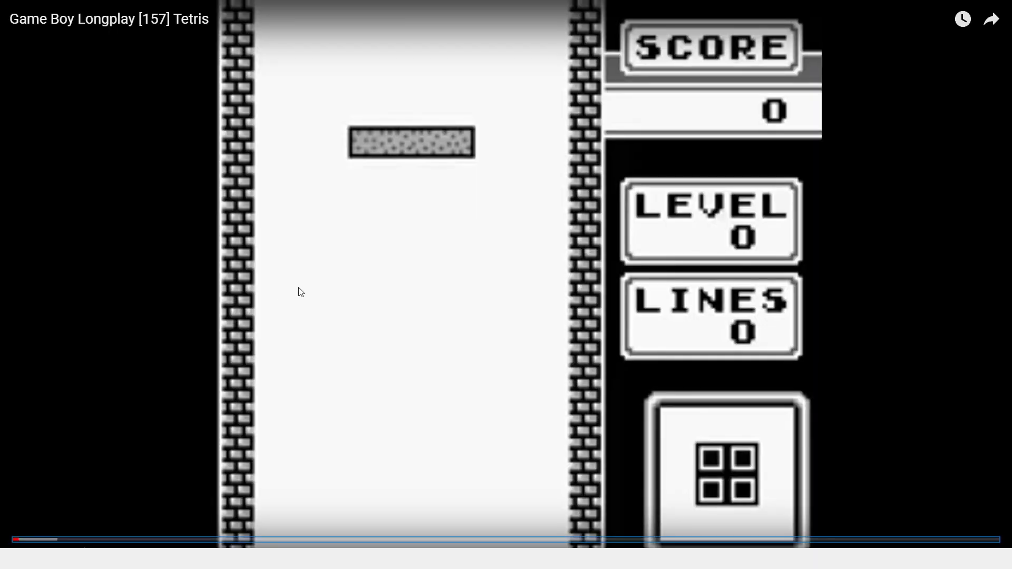
pyautogui.click(375, 289)
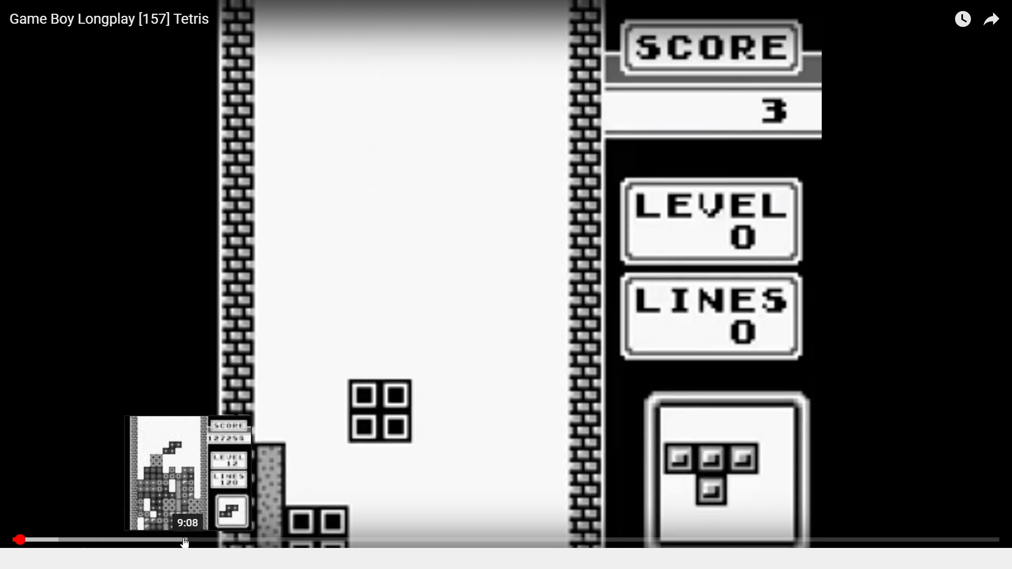
pyautogui.click(87, 539)
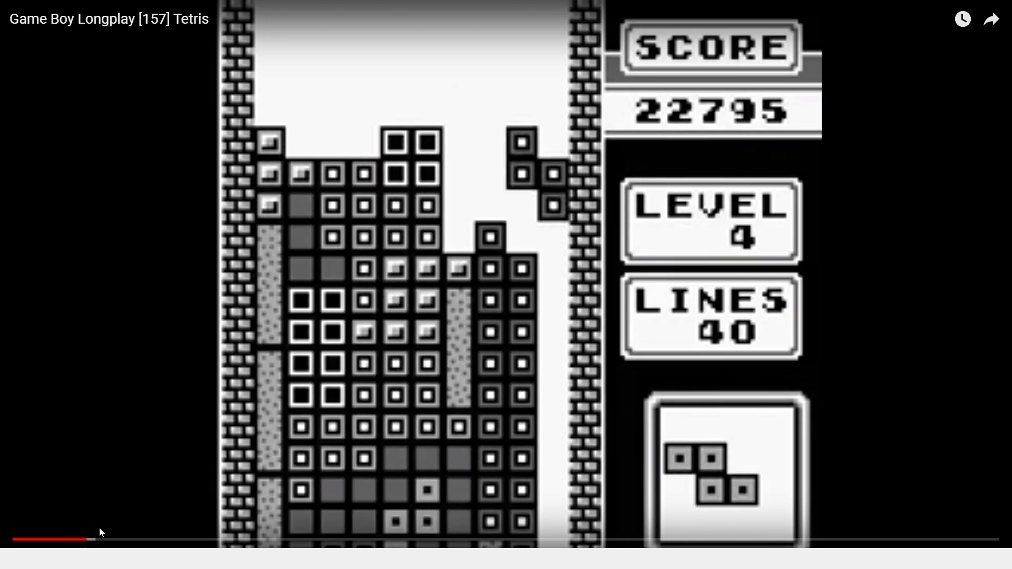
pyautogui.moveTo(86, 539); pyautogui.dragTo(101, 528)
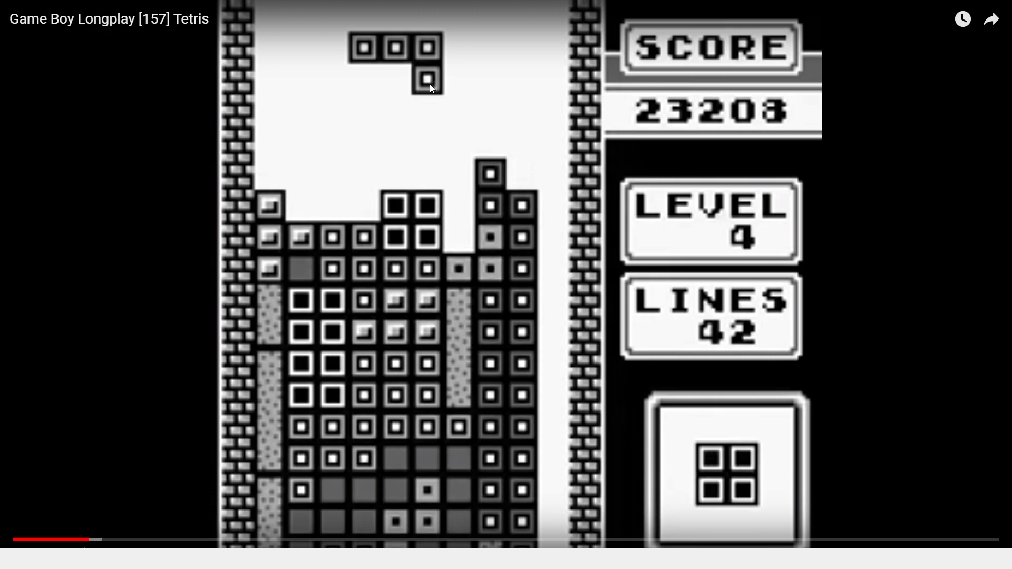
# Step: Switch to Clickteam Fusion, open Frame 1 in the frame editor and display the Tetris application's window properties
pyautogui.hotkey('alt', 'Tab')
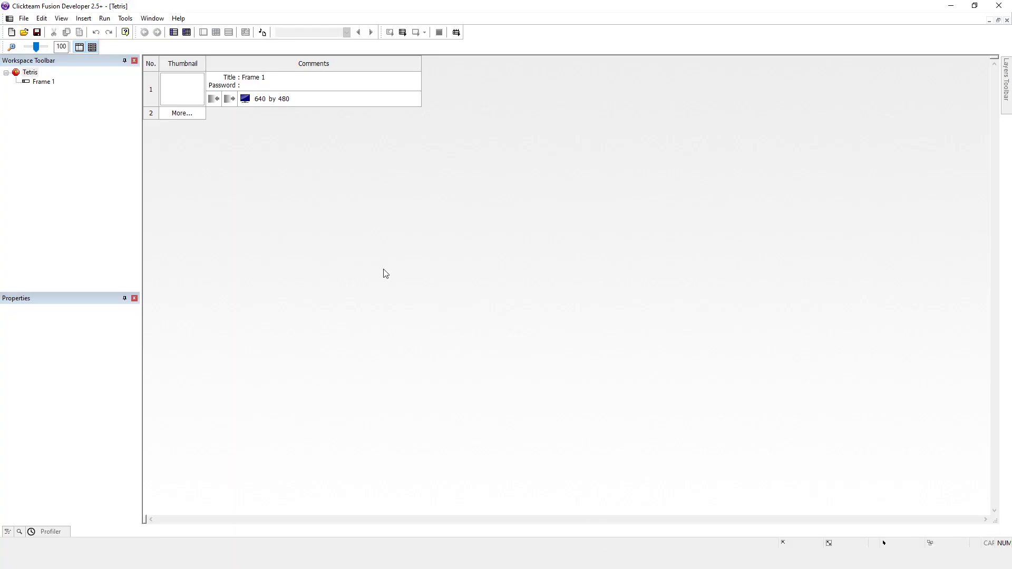
pyautogui.doubleClick(189, 94)
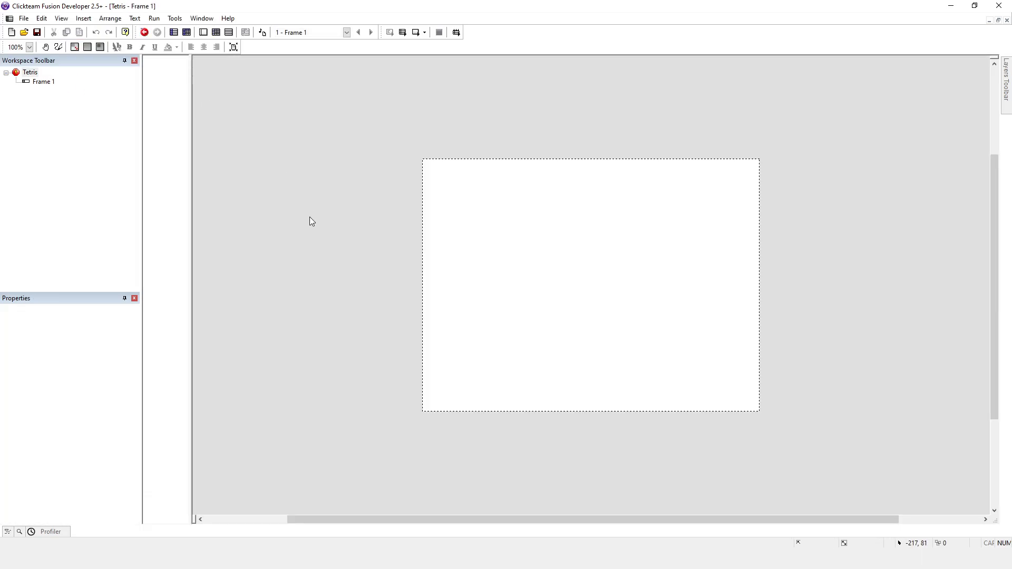
pyautogui.click(43, 81)
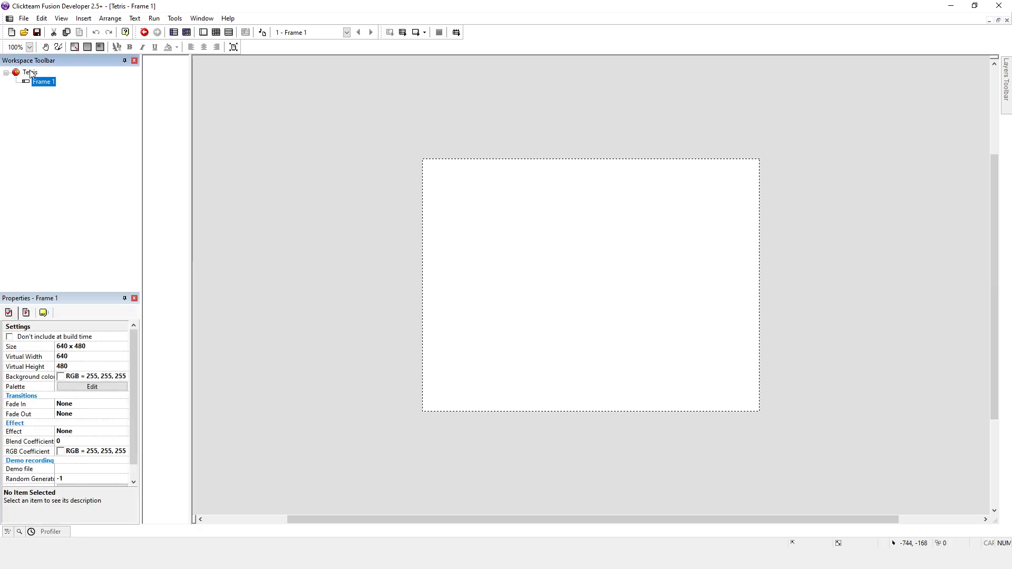
pyautogui.click(30, 72)
pyautogui.click(30, 312)
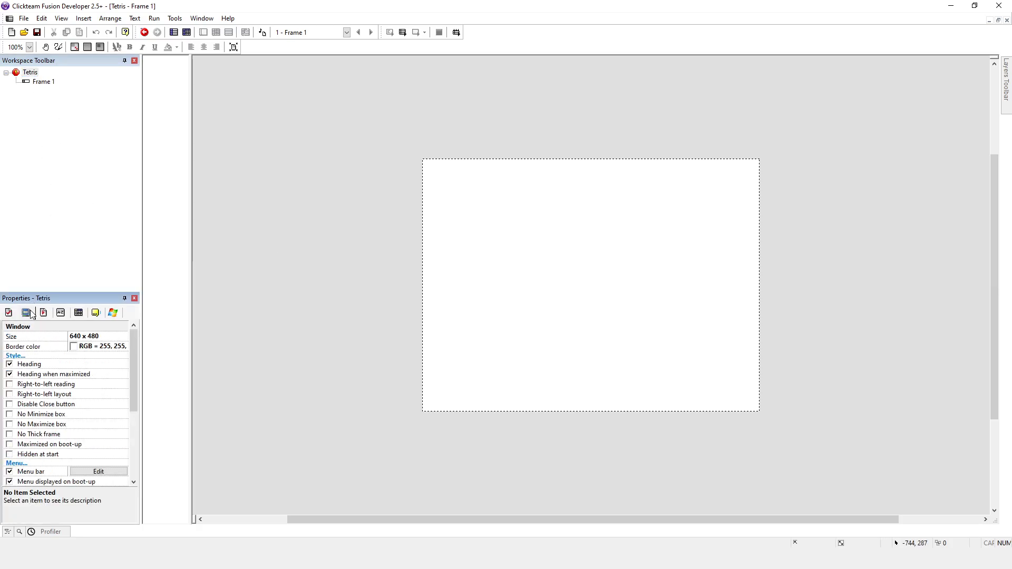
# Step: Set the application window size to 160 x 144 and resize the matching frame along with it
pyautogui.click(78, 337)
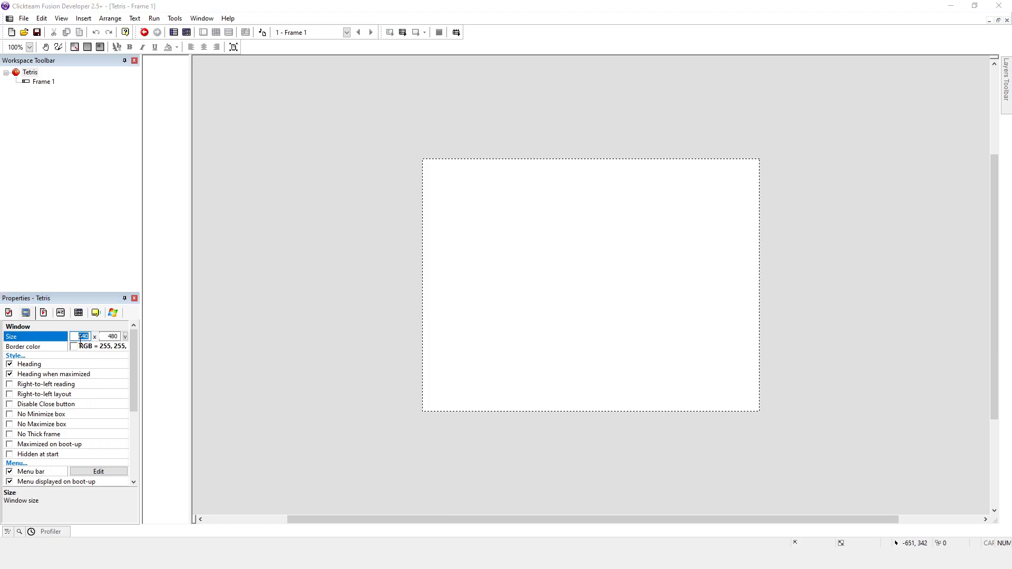
pyautogui.write('160')
pyautogui.press('Tab')
pyautogui.write('1')
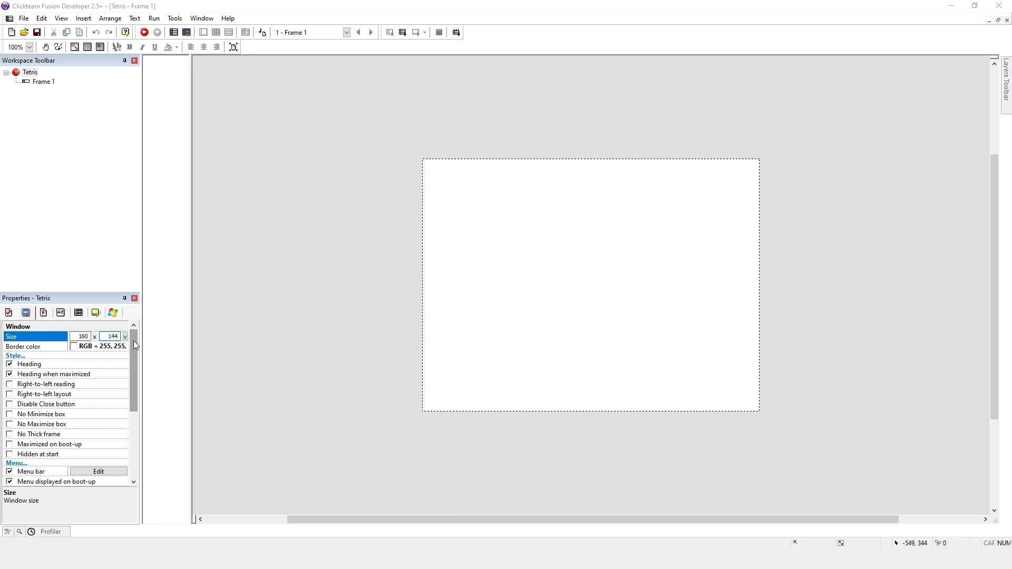
pyautogui.click(261, 331)
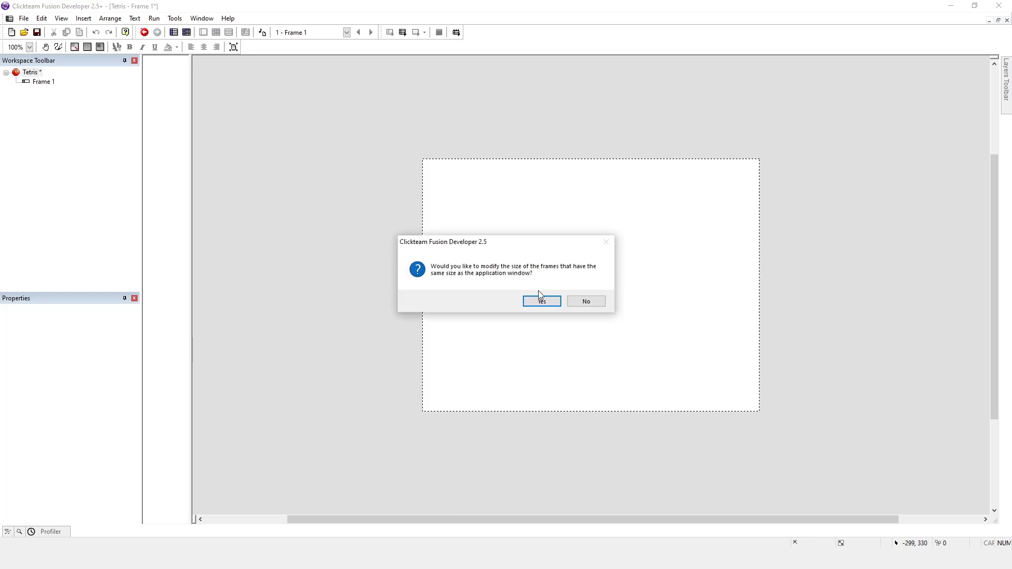
pyautogui.click(541, 300)
# Step: Test-run the project to check the 160 x 144 window, and close it
pyautogui.click(154, 18)
pyautogui.click(165, 41)
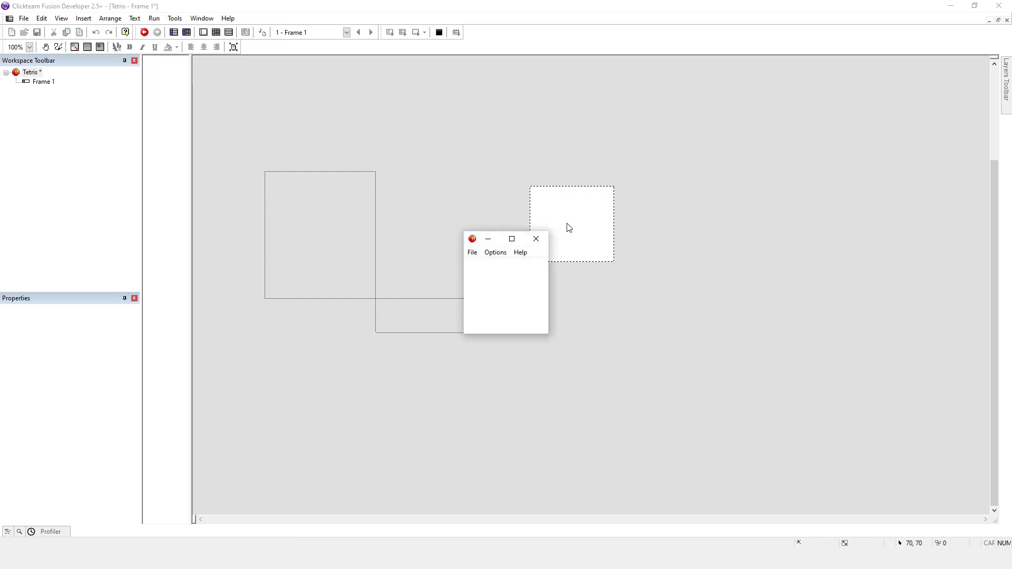
pyautogui.click(545, 240)
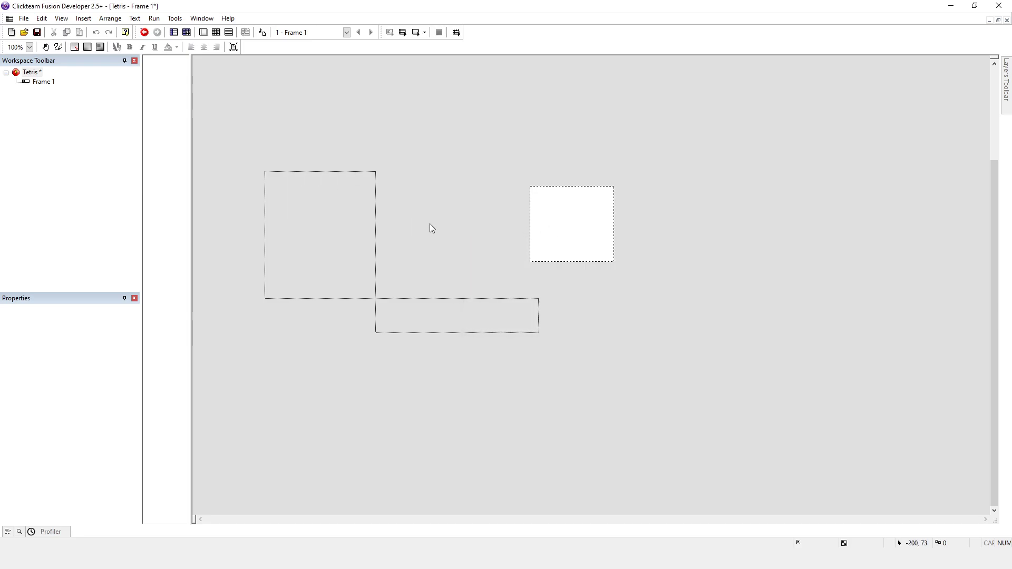
# Step: Set the Tetris application window size to 1600 x 1440 and apply the new size to the frame
pyautogui.click(30, 72)
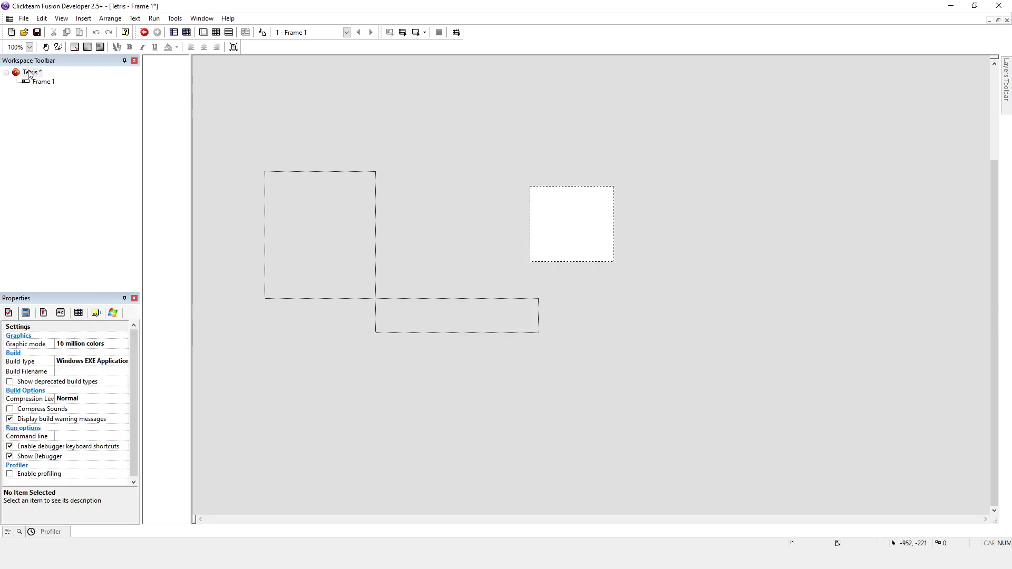
pyautogui.click(82, 338)
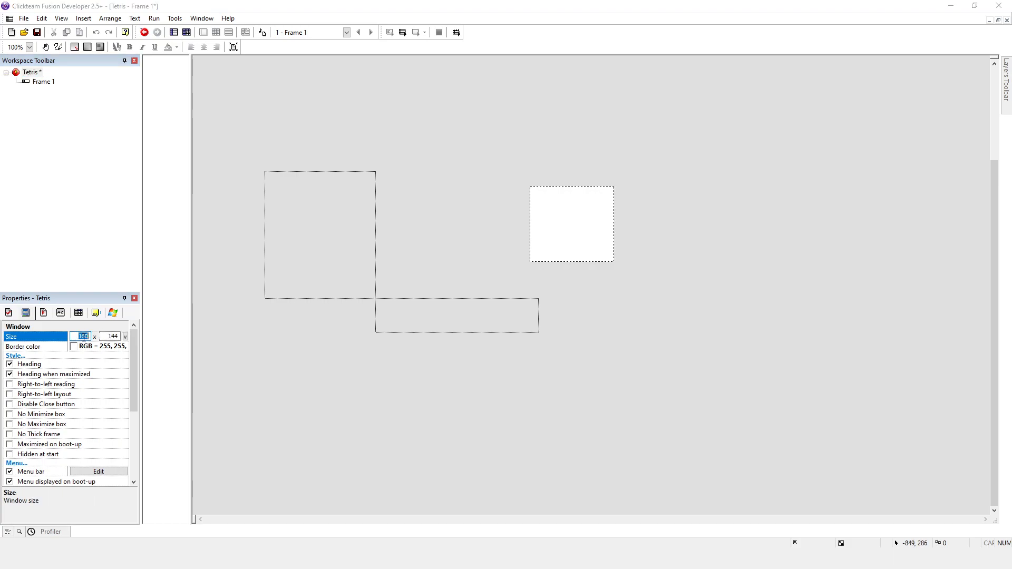
pyautogui.write('0')
pyautogui.press('Tab')
pyautogui.write('1440')
pyautogui.click(318, 315)
pyautogui.click(541, 300)
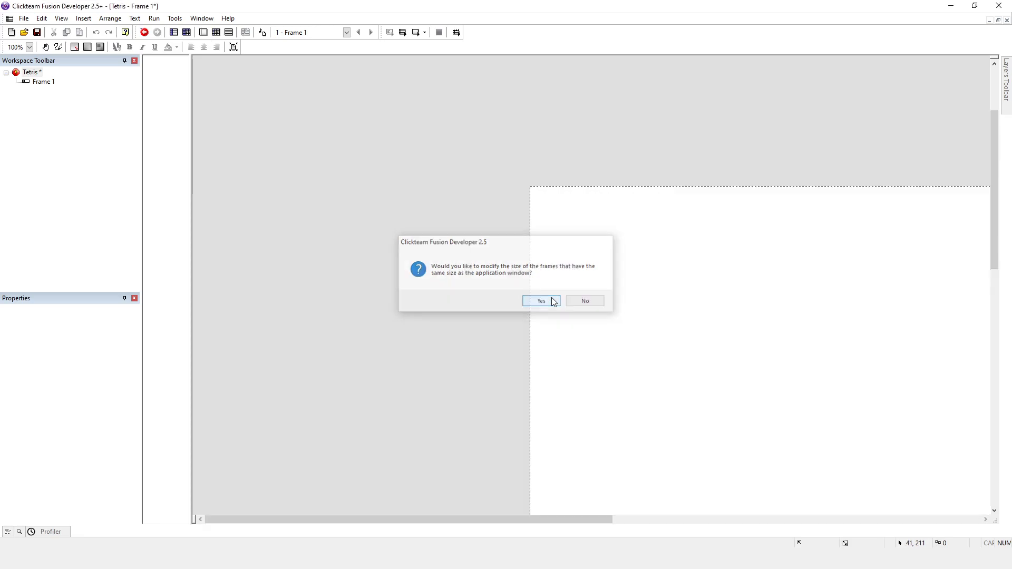
# Step: Test-run the project to check how the 1600 x 1440 window fits the monitor, and close it
pyautogui.scroll(-1, 628, 498)
pyautogui.moveTo(574, 522); pyautogui.dragTo(640, 522)
pyautogui.moveTo(995, 203); pyautogui.dragTo(1002, 267)
pyautogui.click(154, 18)
pyautogui.click(164, 35)
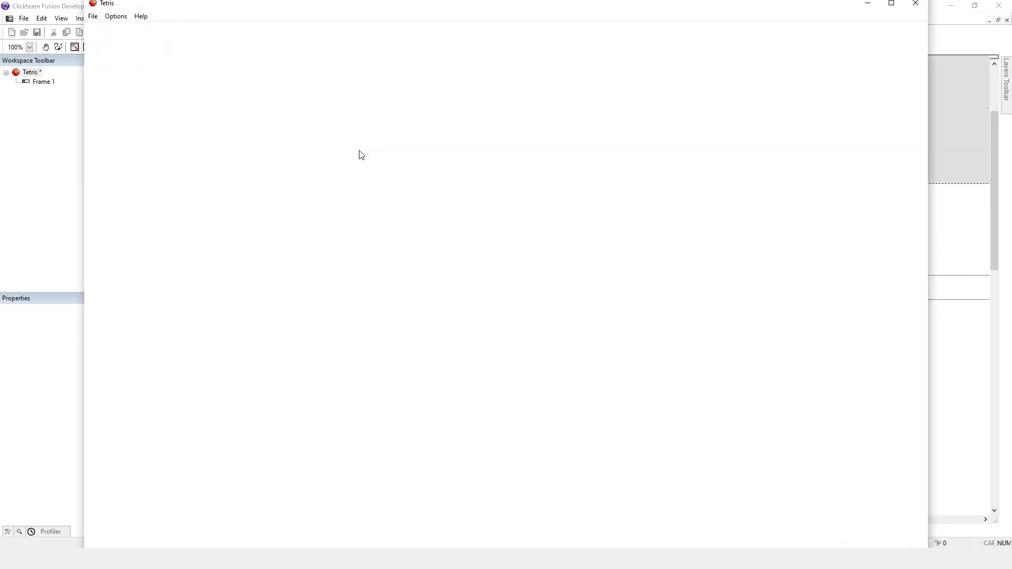
pyautogui.click(908, 10)
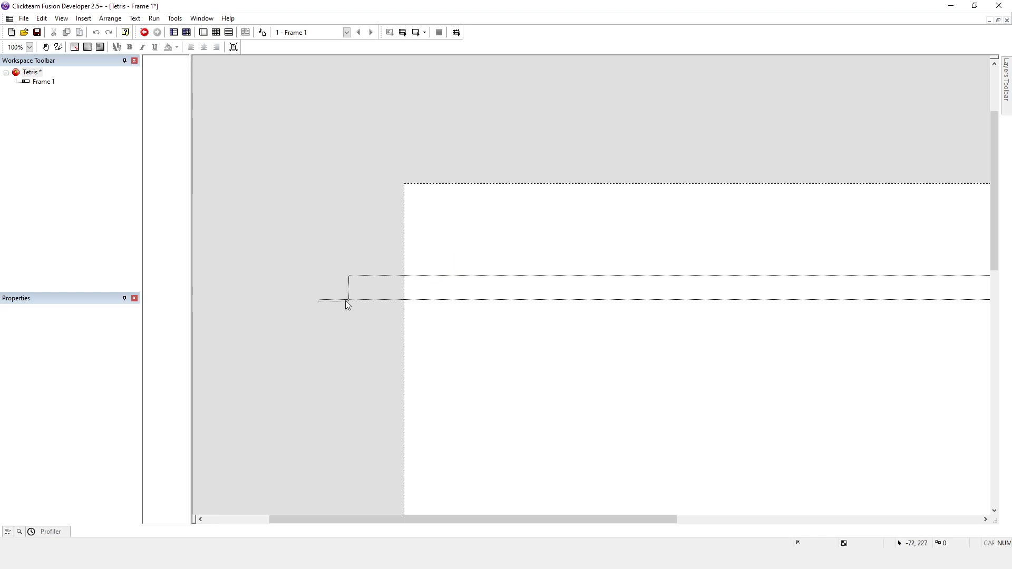
# Step: Set the Tetris application window size to 800 x 720 and resize the matching frame too
pyautogui.click(35, 74)
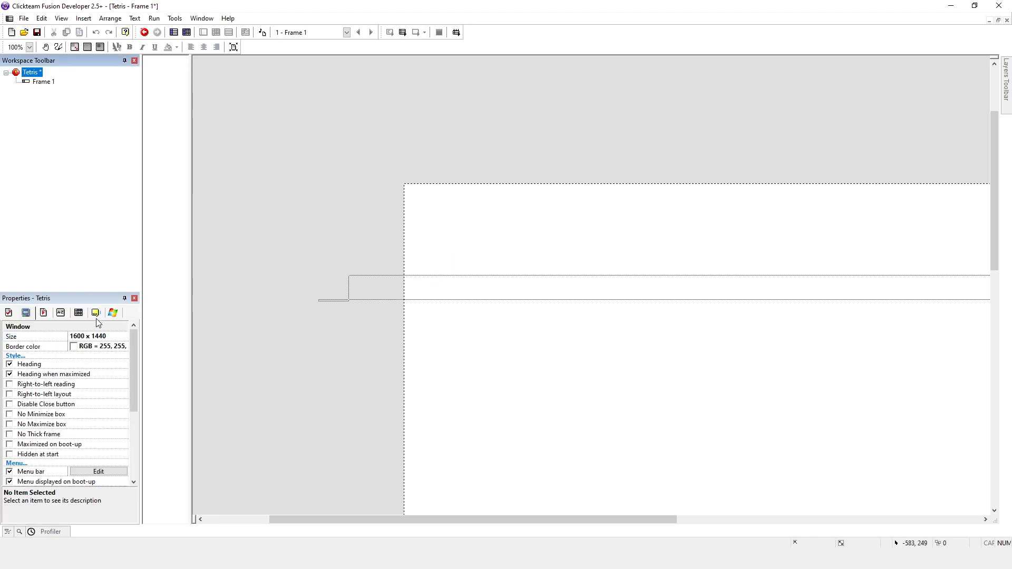
pyautogui.click(77, 337)
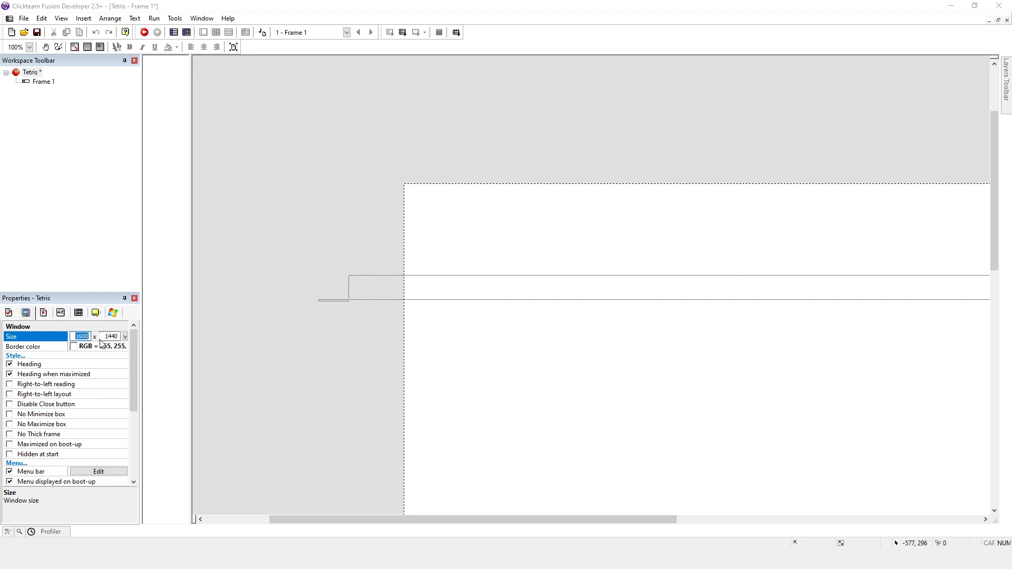
pyautogui.write('800')
pyautogui.press('Tab')
pyautogui.write('7')
pyautogui.click(296, 267)
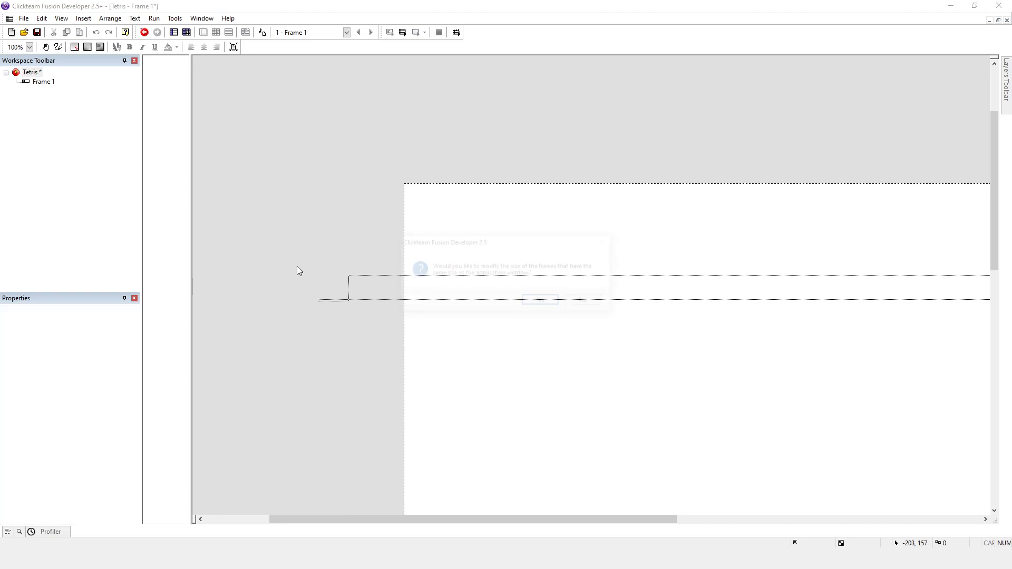
pyautogui.click(542, 301)
# Step: Test-run the project to check the 800 x 720 window, and close it
pyautogui.click(154, 18)
pyautogui.click(165, 32)
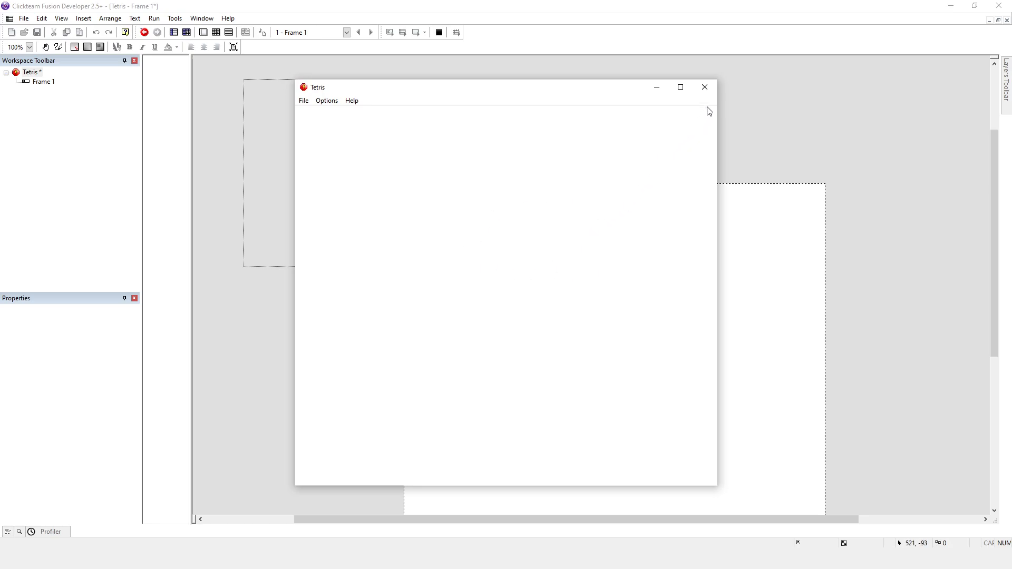
pyautogui.click(705, 89)
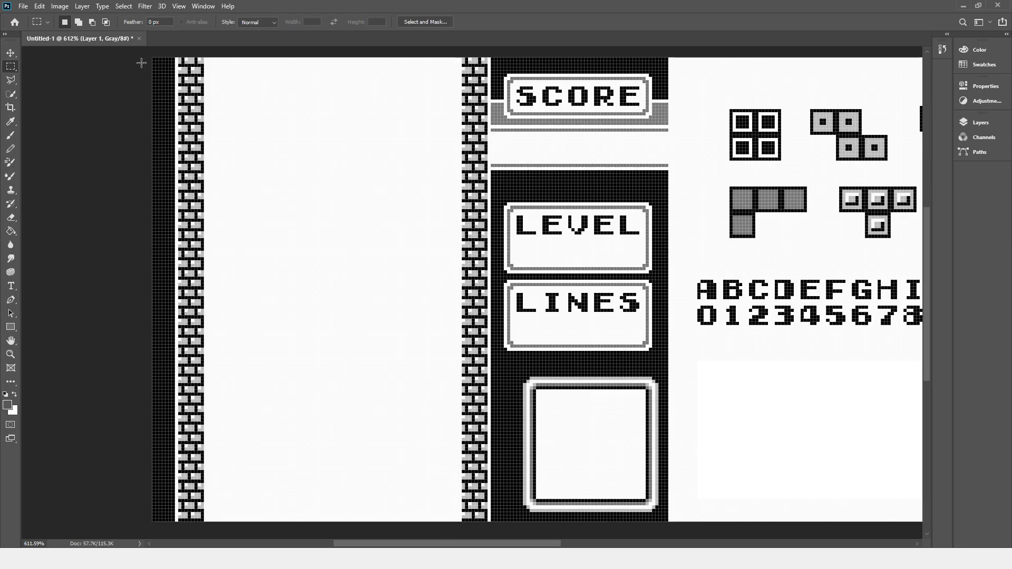
# Step: Copy the whole game screen artwork in Photoshop and insert a Backdrop object into Frame 1 in Clickteam Fusion
pyautogui.moveTo(153, 57); pyautogui.dragTo(666, 523)
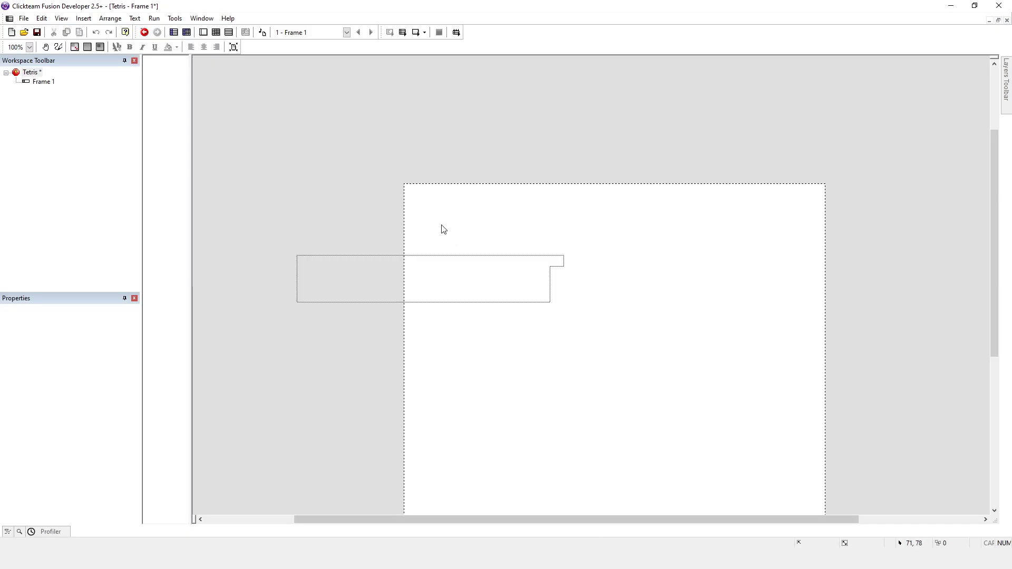
pyautogui.doubleClick(442, 229)
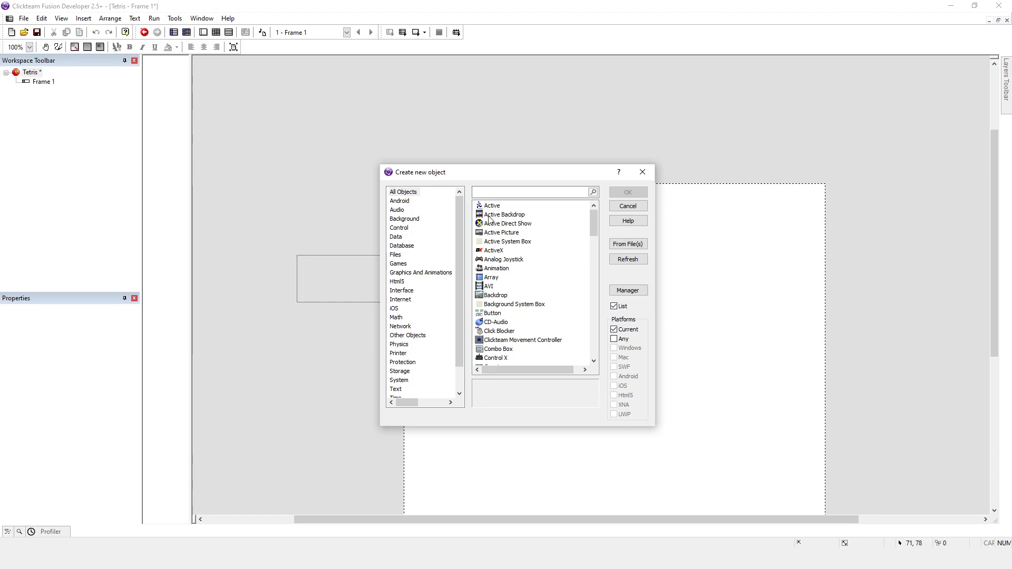
pyautogui.click(415, 219)
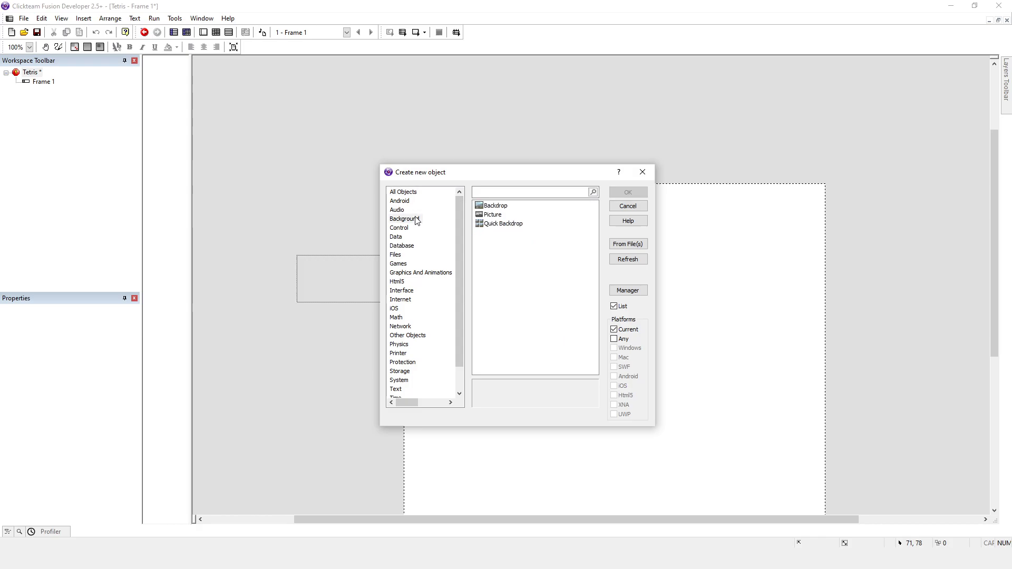
pyautogui.doubleClick(492, 205)
pyautogui.click(463, 213)
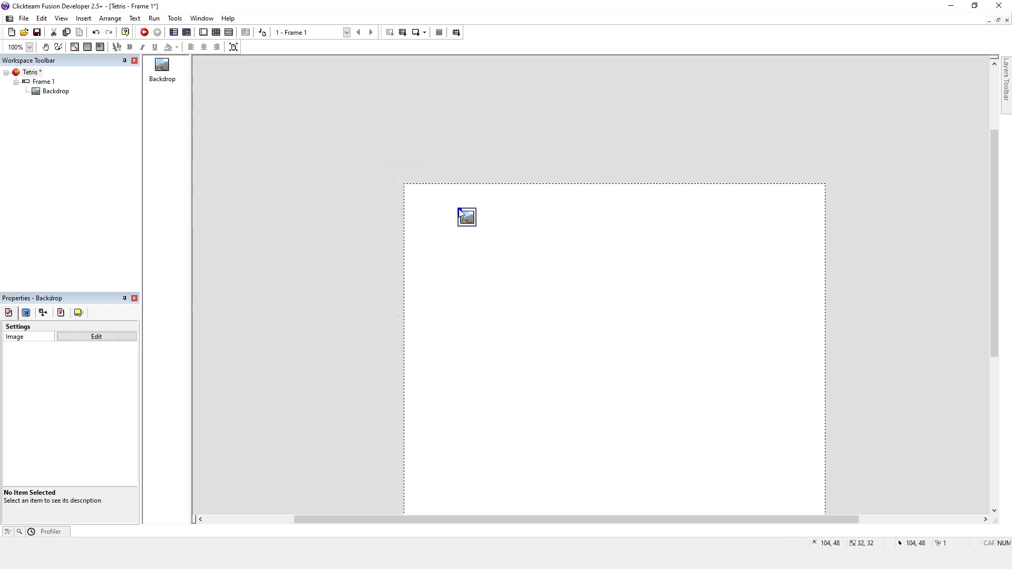
# Step: Replace the backdrop's default image with the copied game screen artwork, enlarging the canvas to fit it
pyautogui.hotkey('ctrl', 'a')
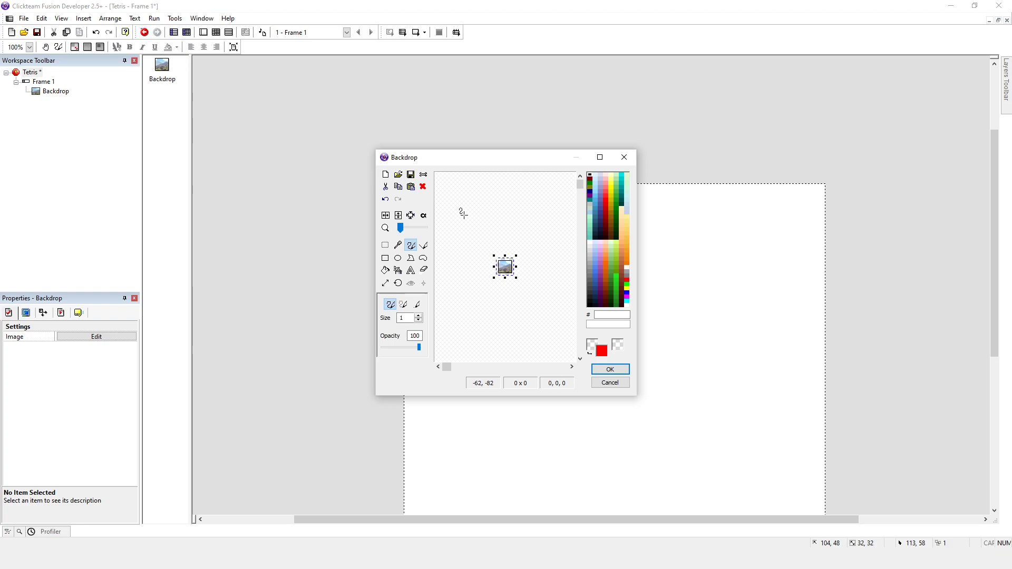
pyautogui.press('Delete')
pyautogui.hotkey('ctrl', 'v')
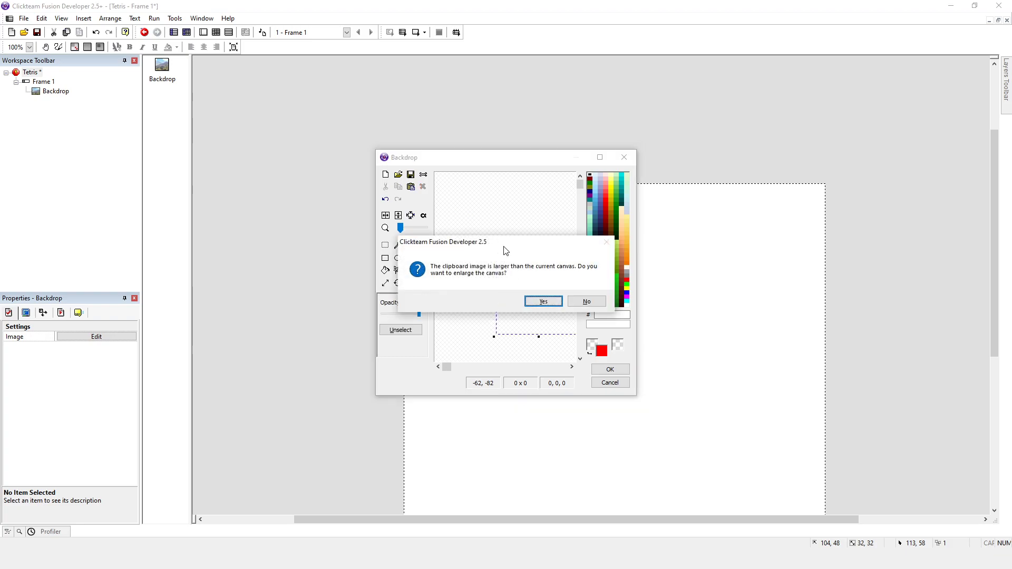
pyautogui.press('Return')
pyautogui.click(609, 368)
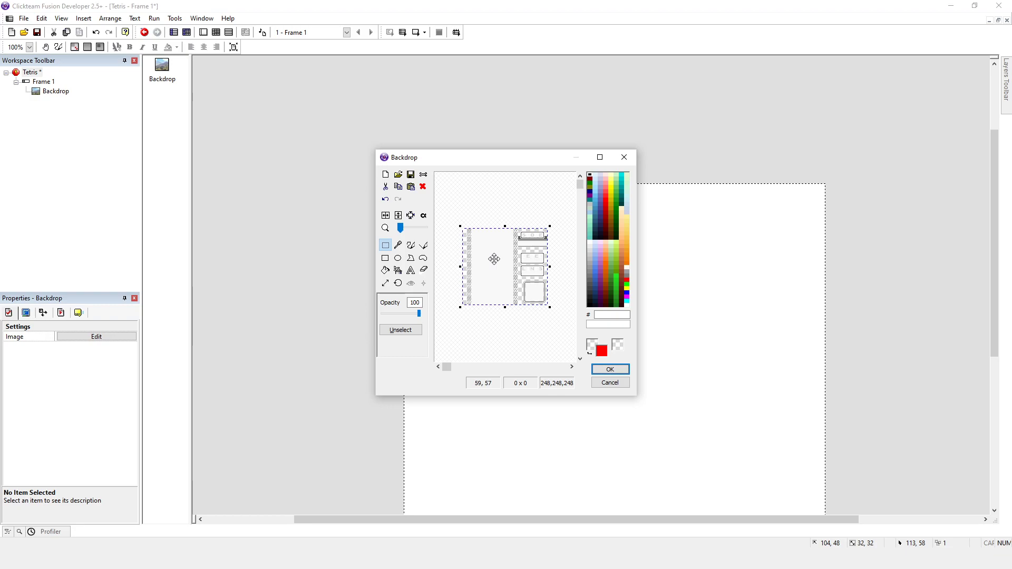
# Step: Clear the artwork from the backdrop image and flood-fill the empty canvas with black (080000)
pyautogui.press('Delete')
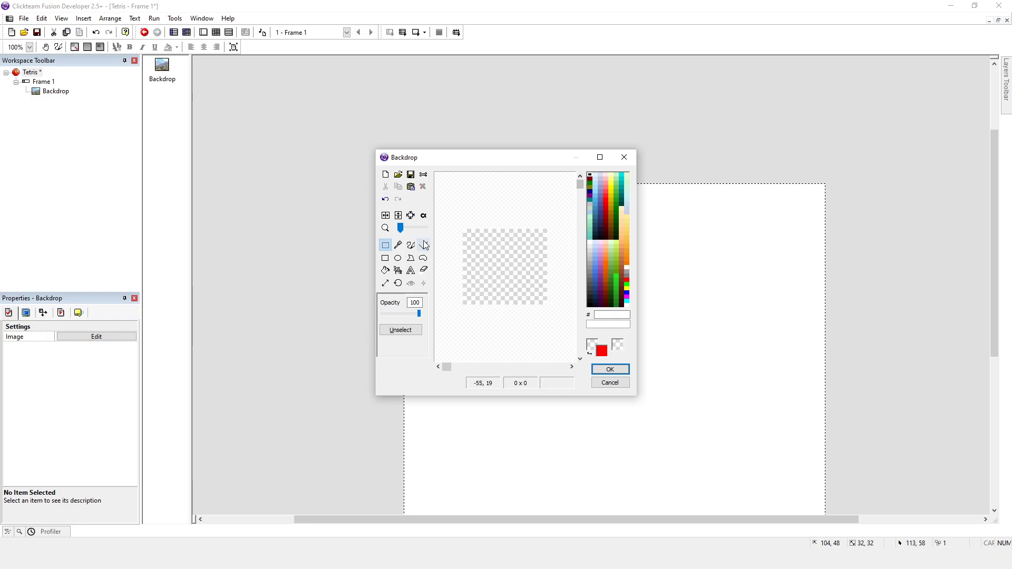
pyautogui.click(385, 271)
pyautogui.click(502, 252)
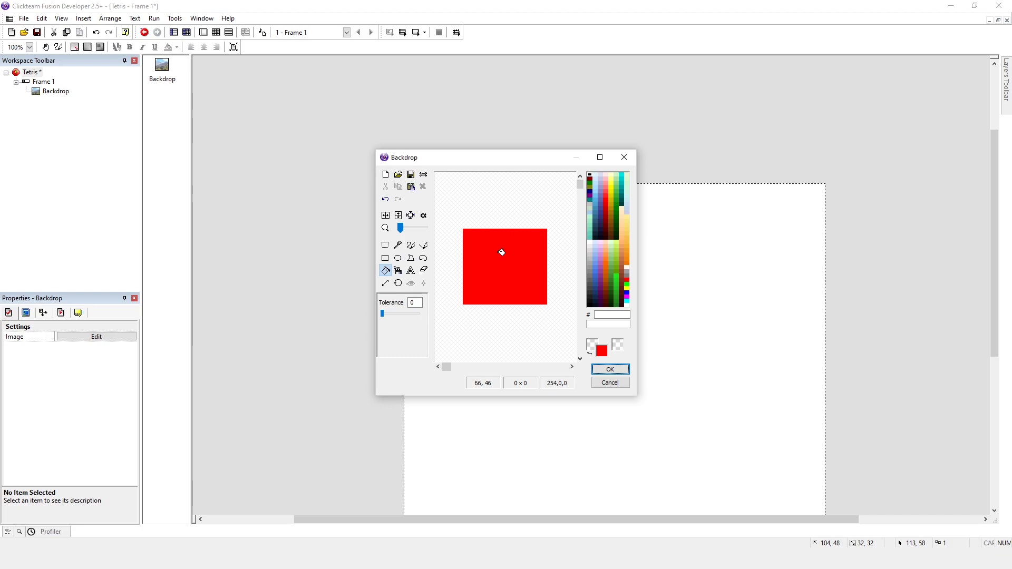
pyautogui.click(590, 178)
pyautogui.click(511, 249)
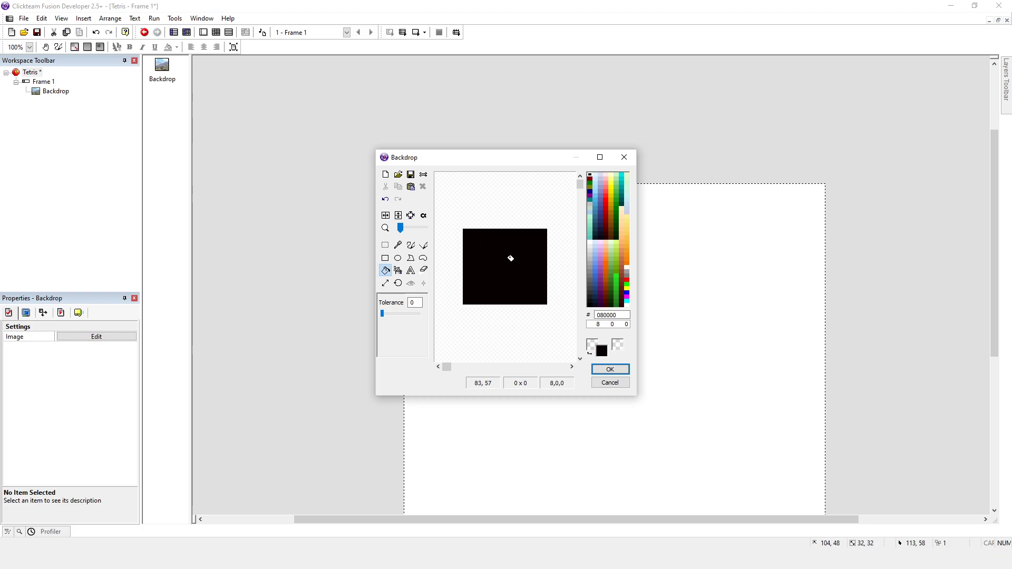
# Step: Paste the game screen artwork over the black fill, accept the image, and move the backdrop to the frame's origin at 0, 0
pyautogui.hotkey('ctrl', 'v')
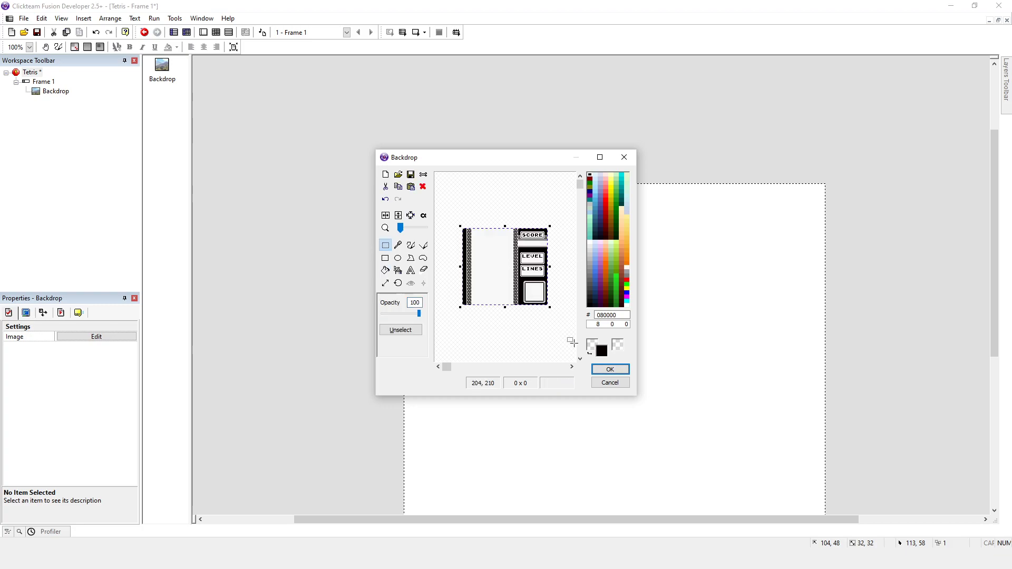
pyautogui.click(604, 369)
pyautogui.moveTo(518, 275); pyautogui.dragTo(464, 242)
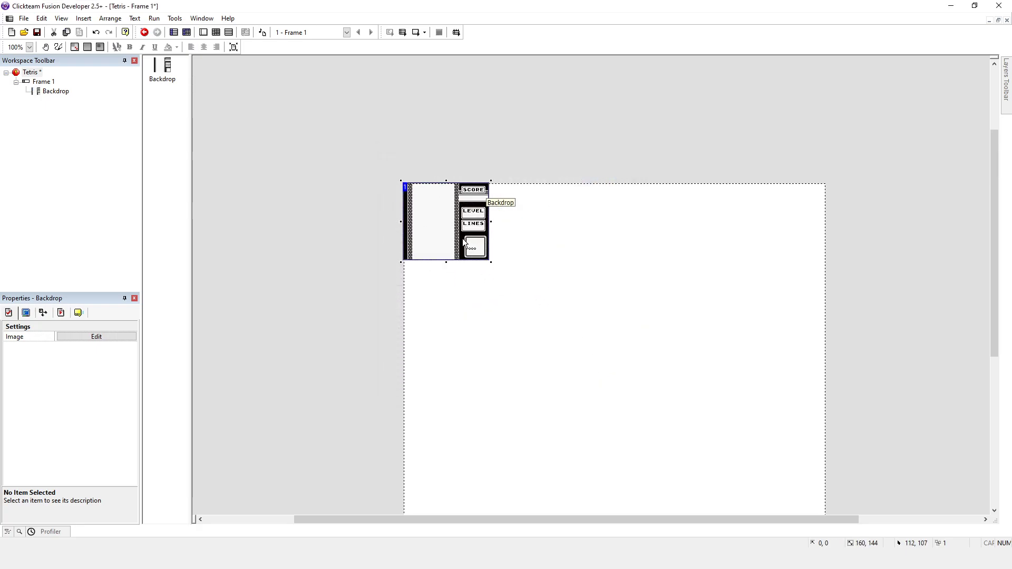
# Step: Resize the backdrop image to 800 x 720 with Proportional and Stretch enabled and Resample off, and accept it
pyautogui.doubleClick(462, 238)
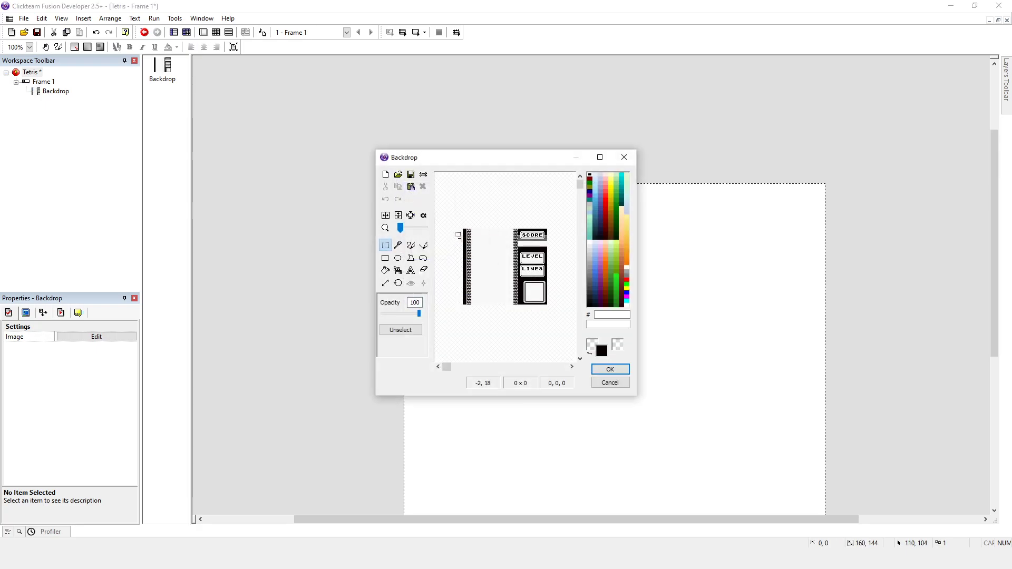
pyautogui.click(387, 283)
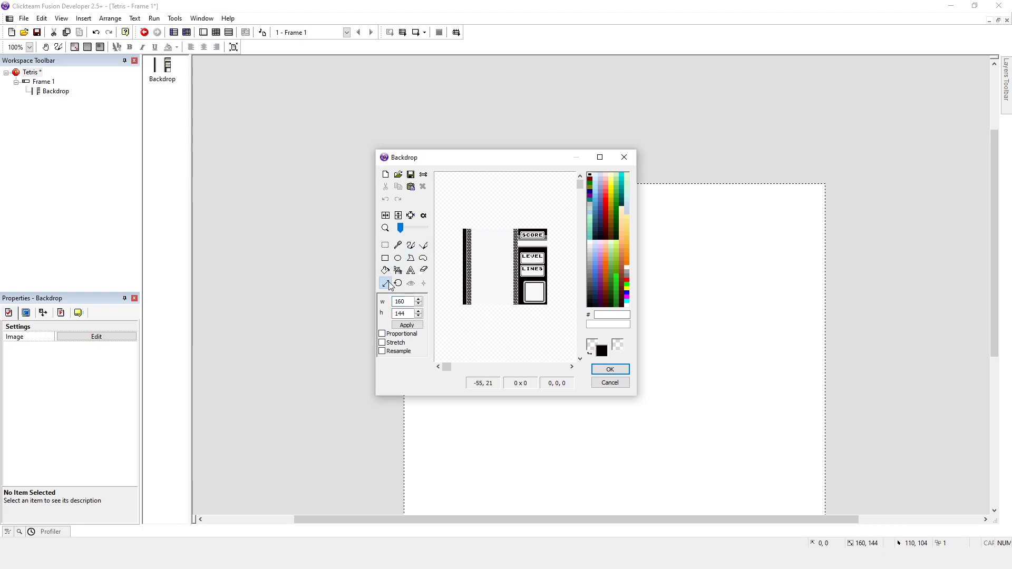
pyautogui.click(383, 343)
pyautogui.moveTo(407, 301); pyautogui.dragTo(384, 299)
pyautogui.write('80')
pyautogui.click(407, 325)
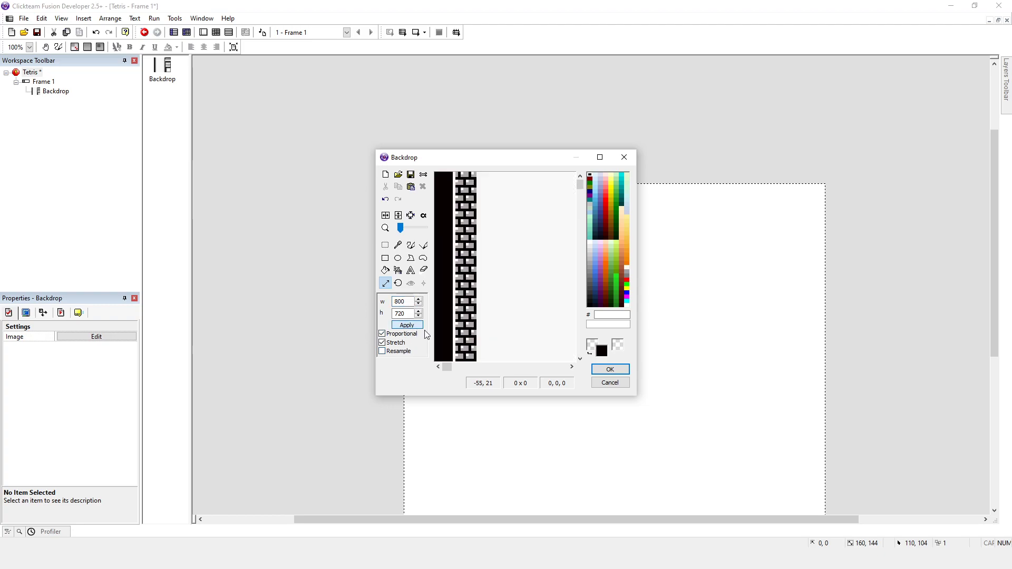
pyautogui.click(604, 368)
# Step: Check the enlarged backdrop's size and position properties and how it fits the frame
pyautogui.click(396, 303)
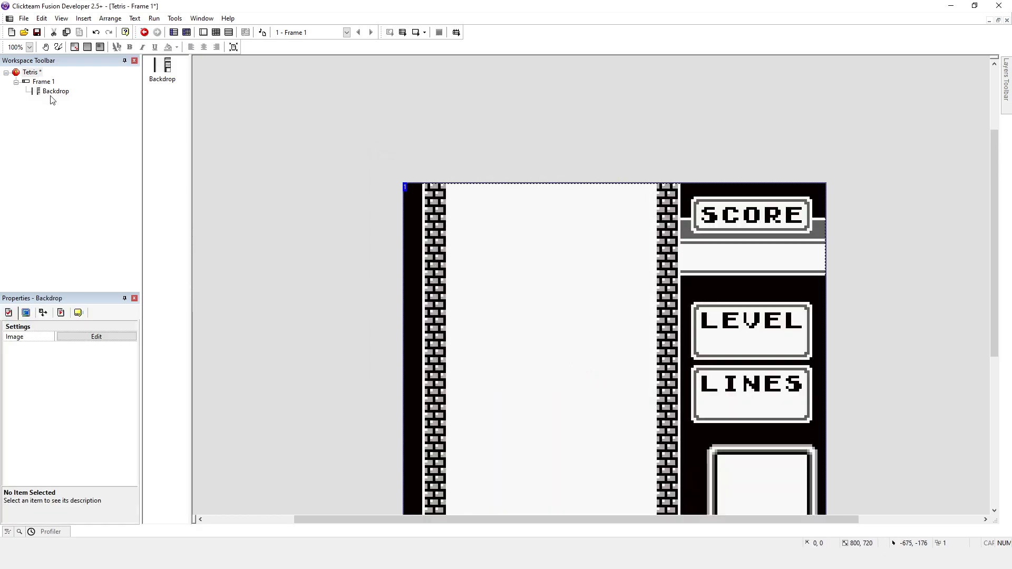
pyautogui.click(42, 313)
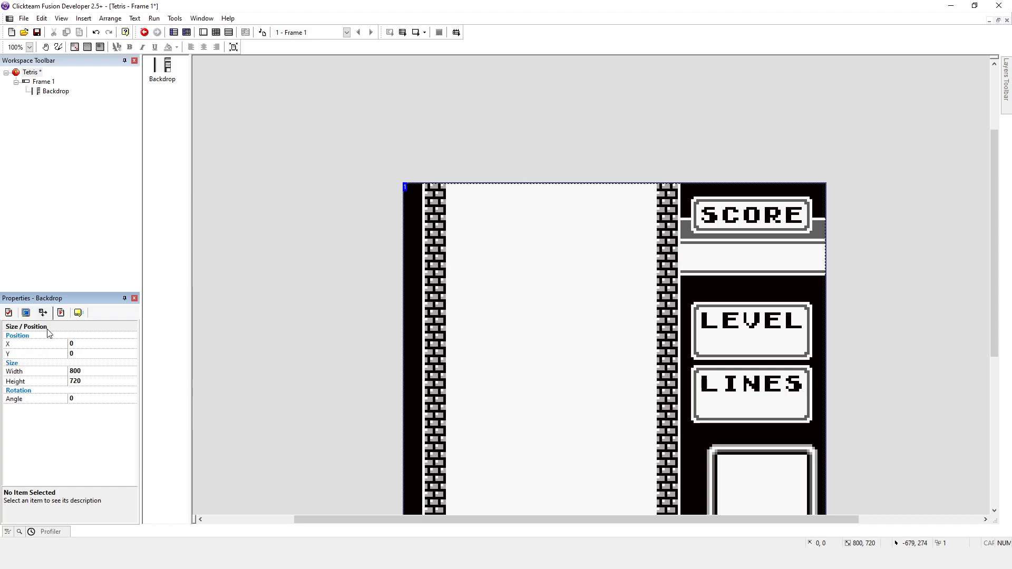
pyautogui.click(264, 268)
pyautogui.scroll(-3, 281, 265)
pyautogui.scroll(3, 282, 271)
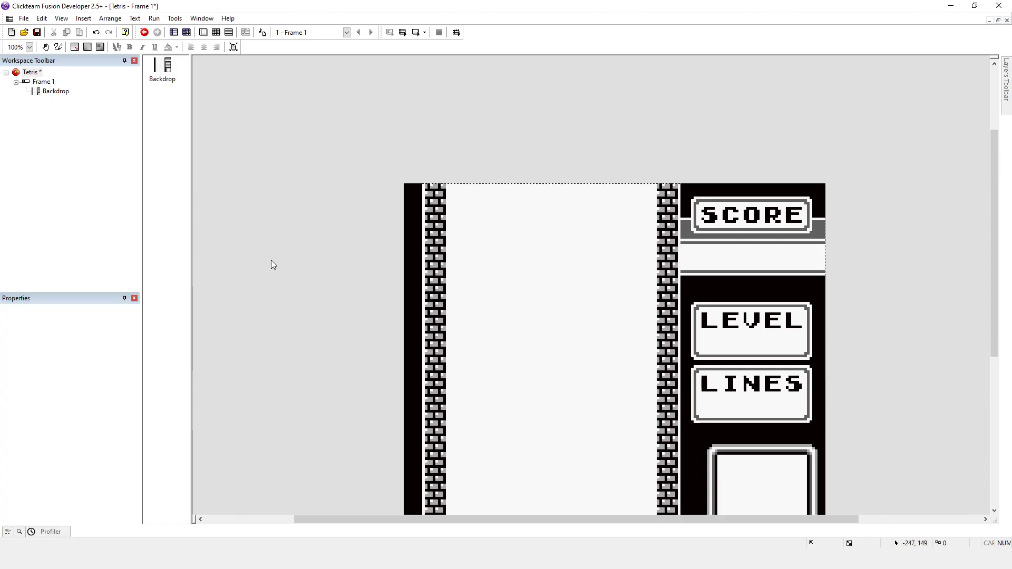
# Step: Test-run the project and reposition its window to view the enlarged Tetris backdrop
pyautogui.click(154, 18)
pyautogui.click(166, 49)
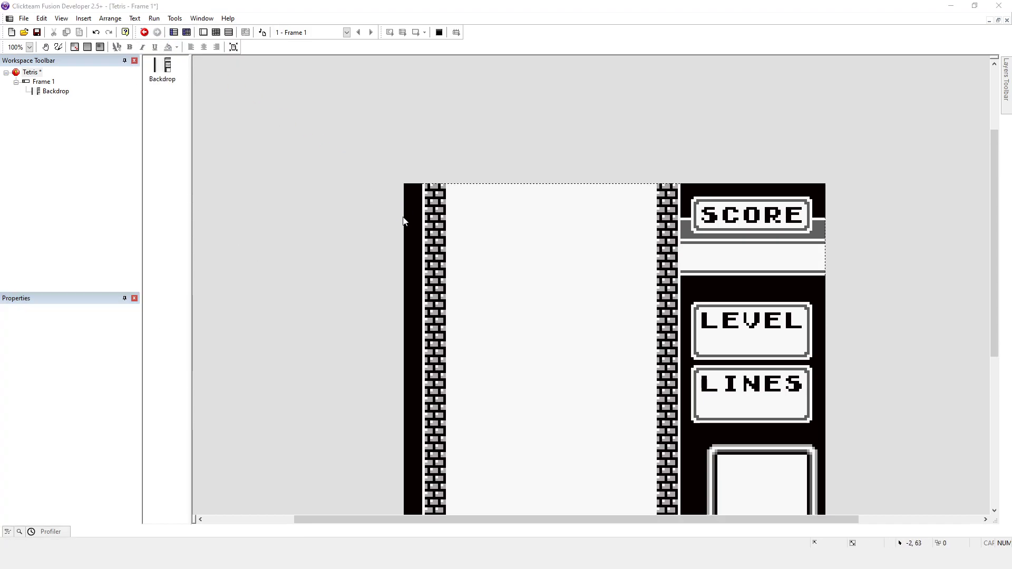
pyautogui.moveTo(445, 89)
pyautogui.mouseDown()
pyautogui.moveTo(407, 81)
pyautogui.moveTo(466, 86)
pyautogui.moveTo(428, 84)
pyautogui.mouseUp()
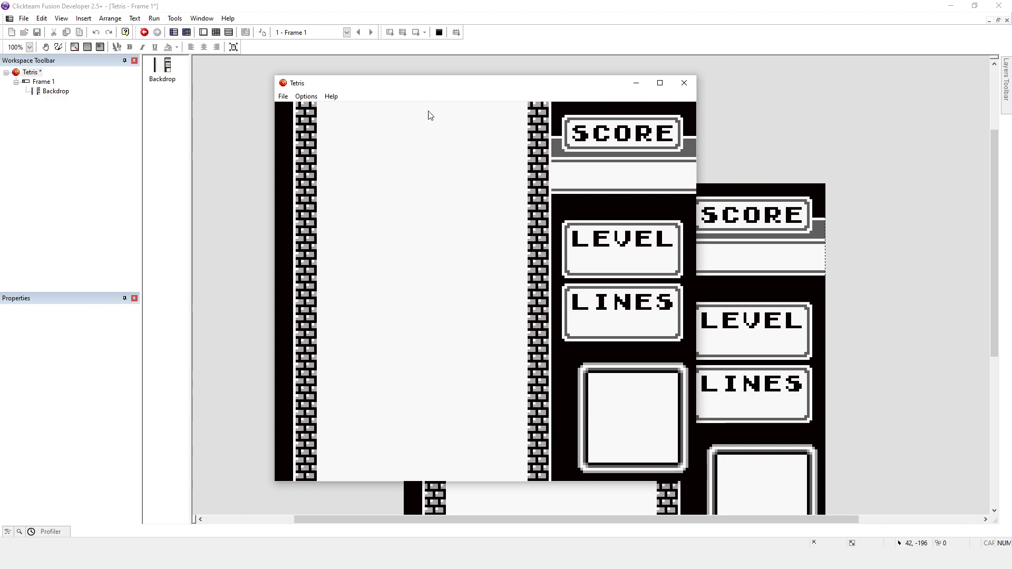